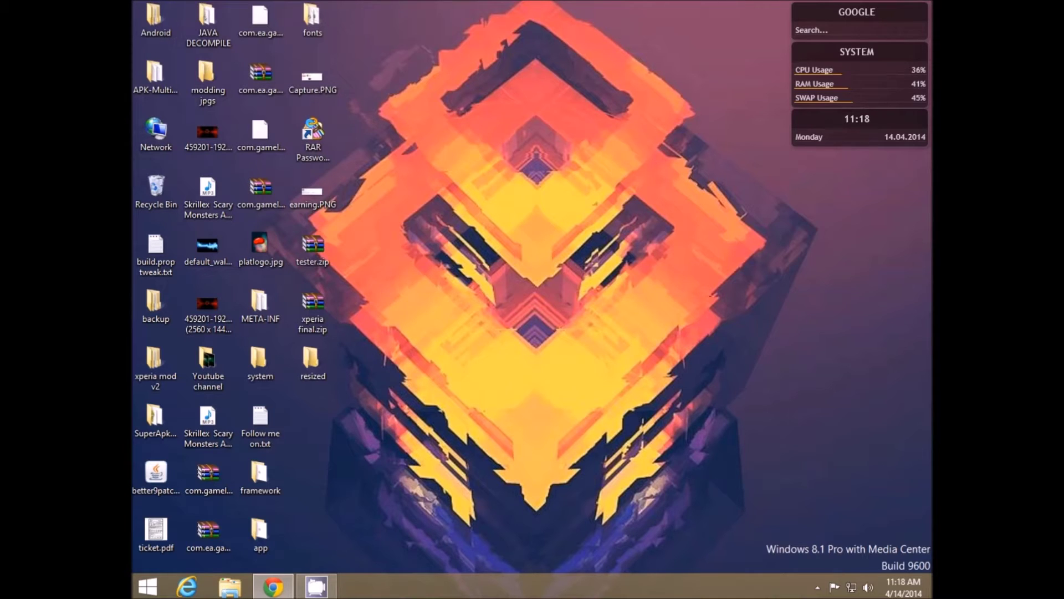
Leave the tutorial browser, launch Catalyst Control Center from the desktop, and accept the OverDrive license.
left_click(273, 587)
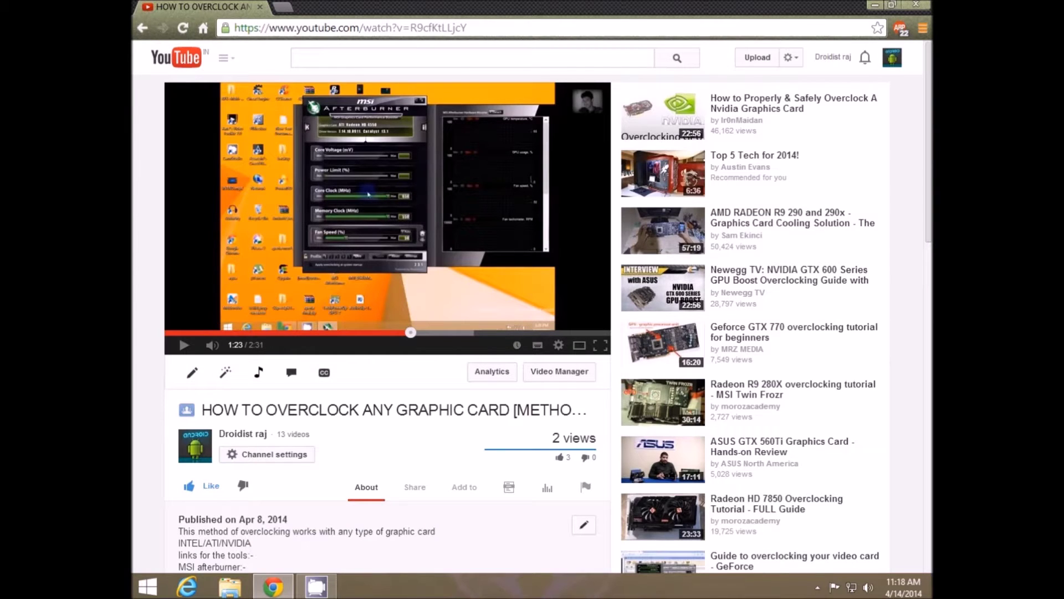
left_click(875, 5)
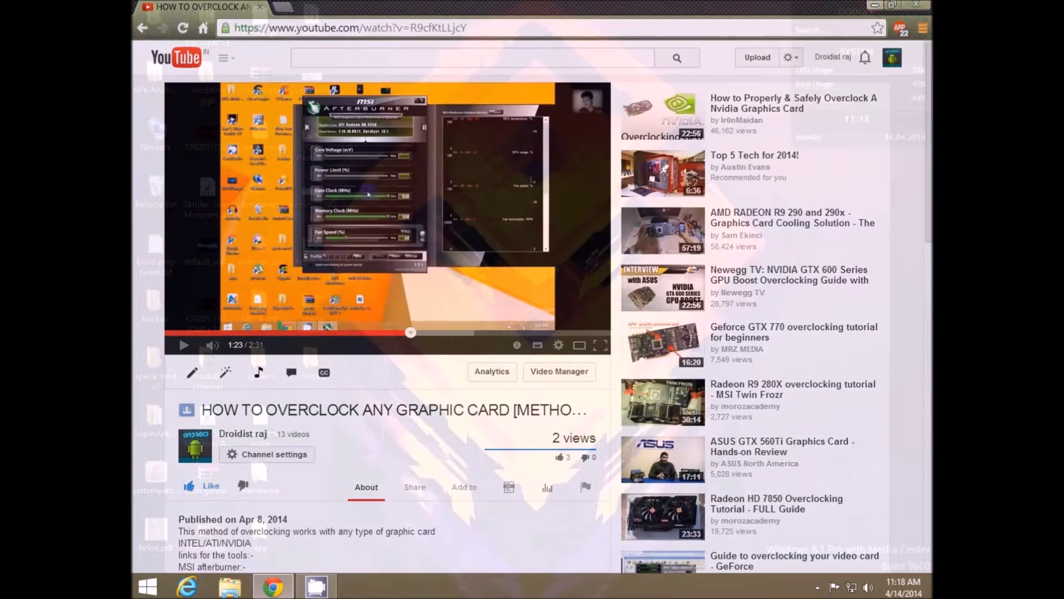
right_click(446, 279)
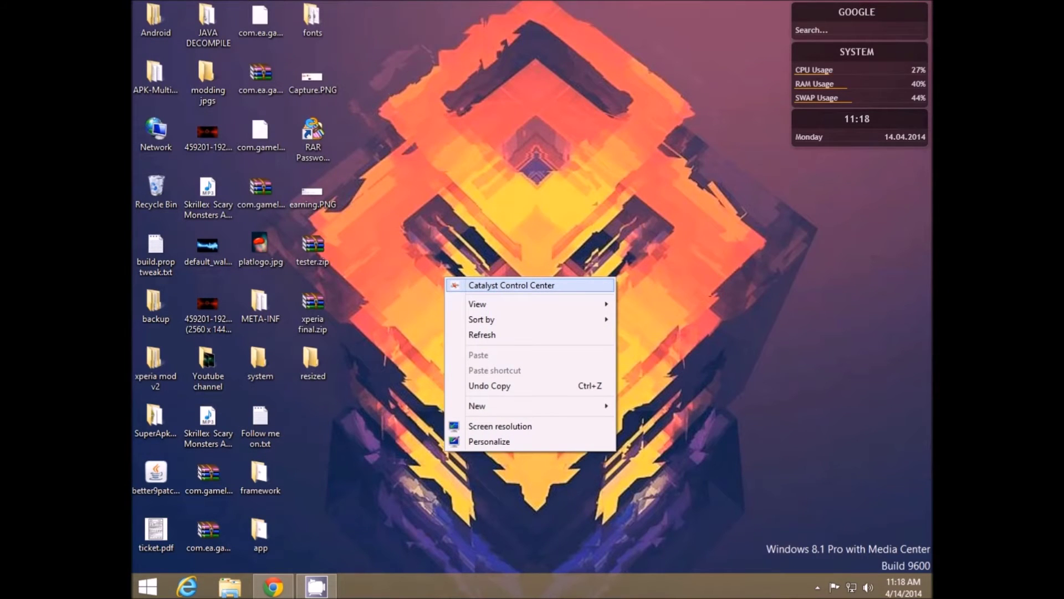
left_click(511, 285)
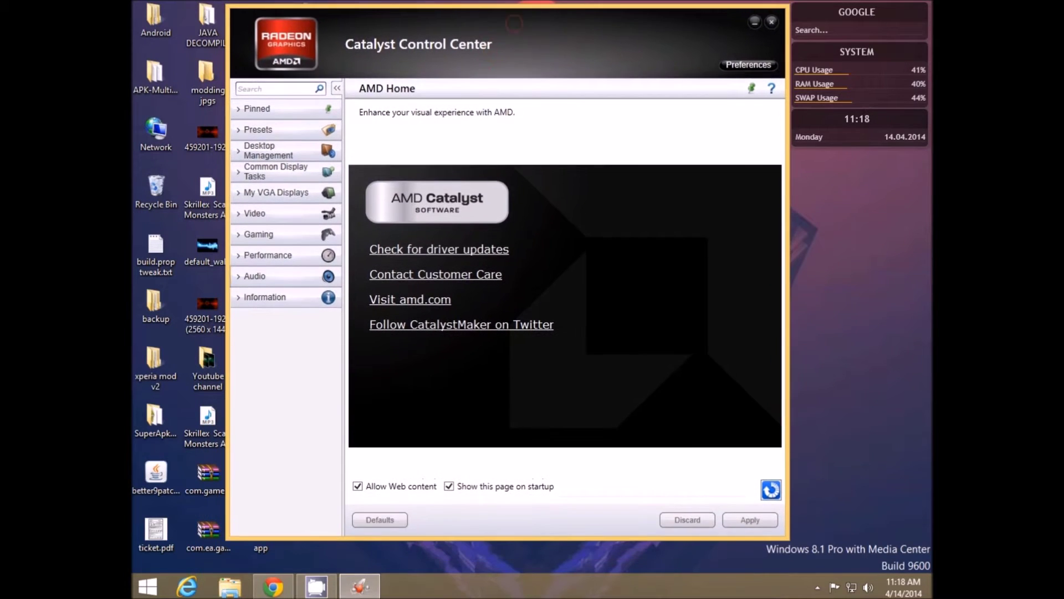
left_click(266, 254)
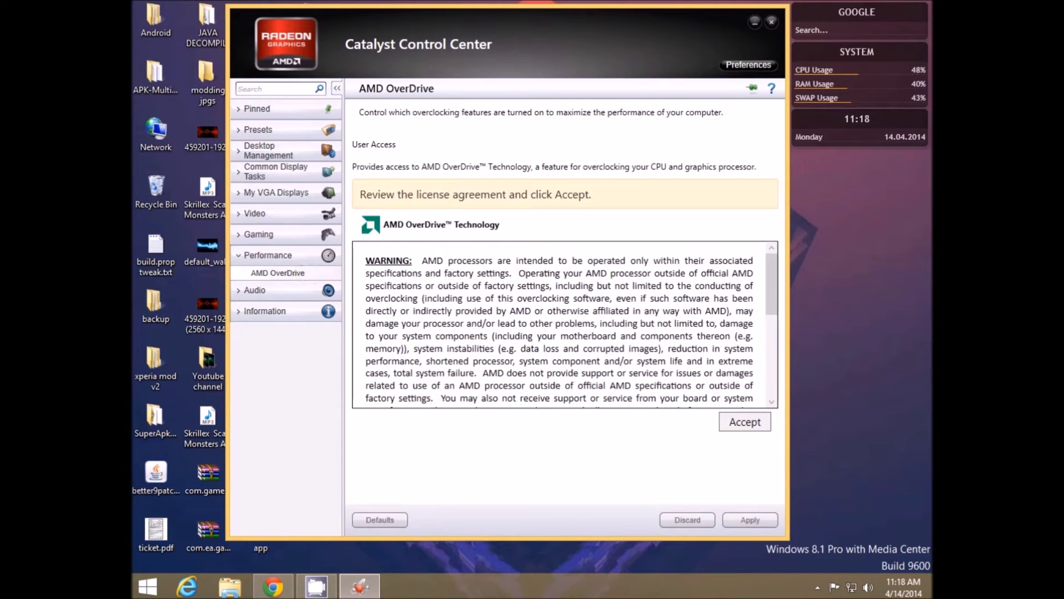
left_click(732, 420)
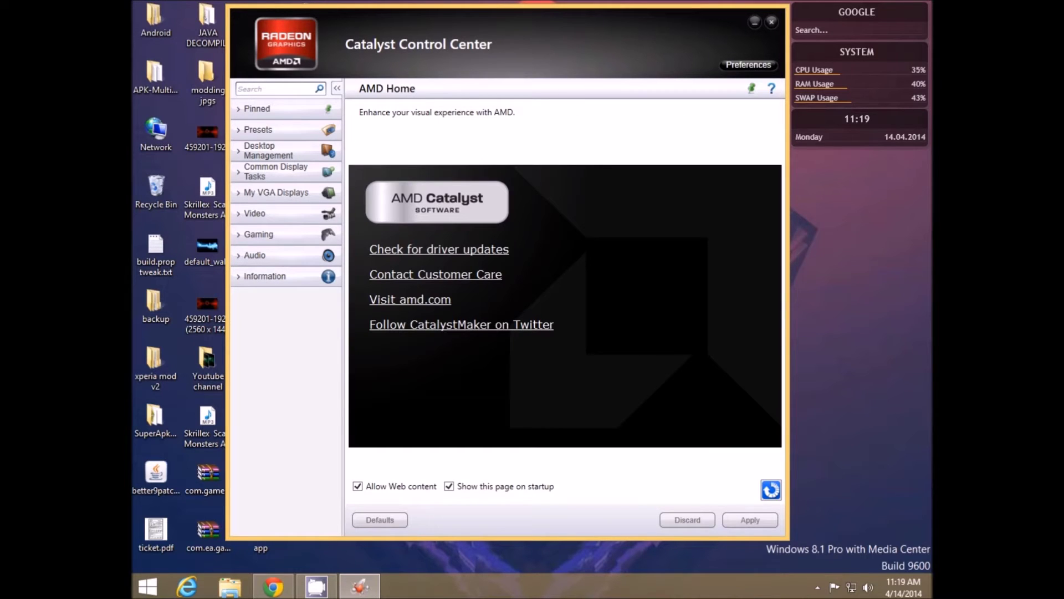
Close Catalyst Control Center and bring up Task Manager's detailed process list.
key("alt+F4")
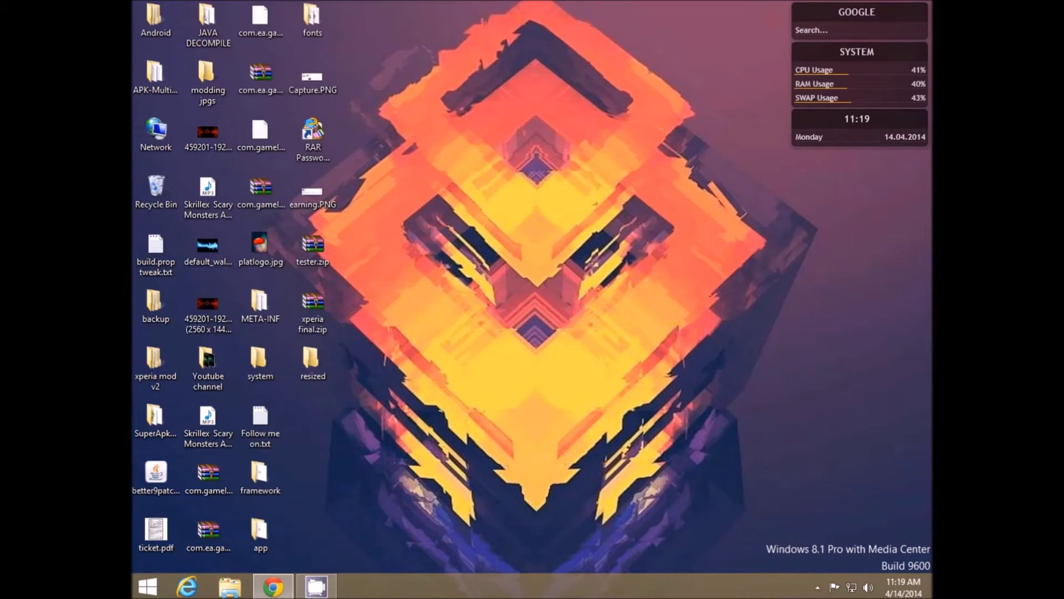
right_click(479, 586)
left_click(507, 535)
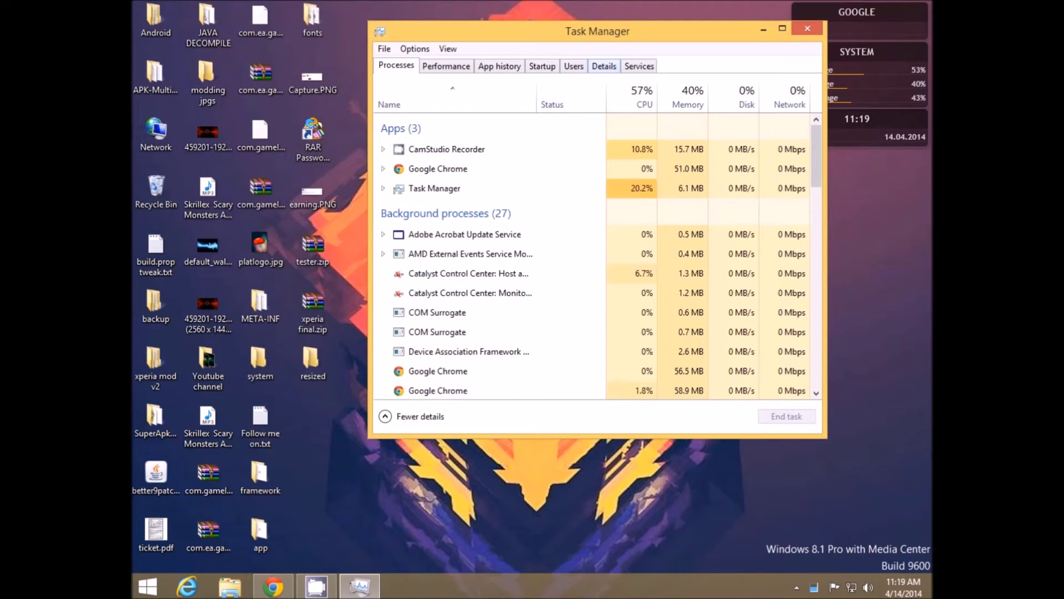
left_click(604, 66)
End the CCC.exe and MOM.exe processes, then close Task Manager.
left_click(408, 145)
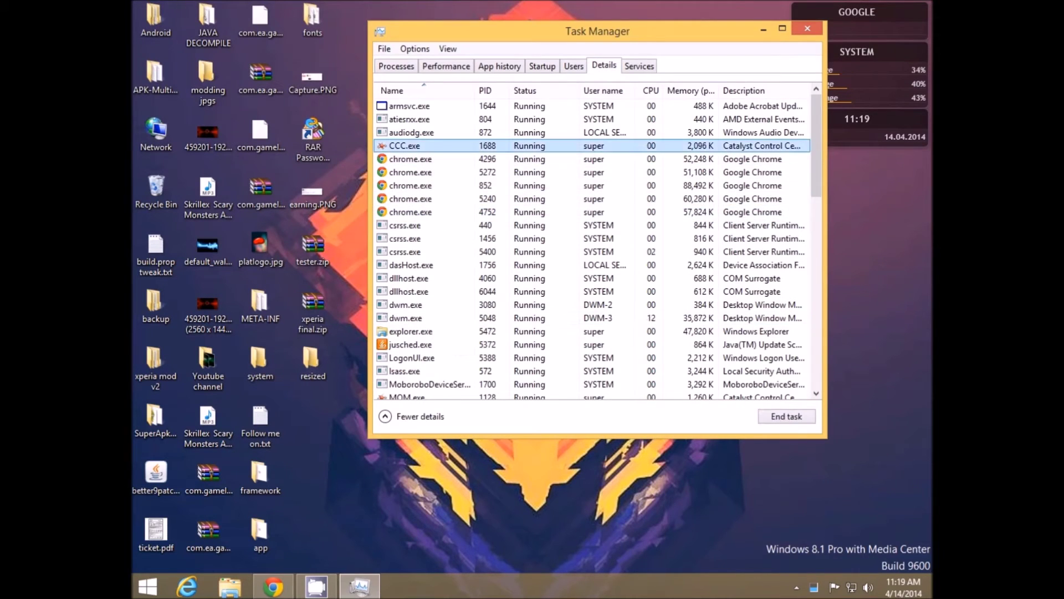
key("Delete")
key("Return")
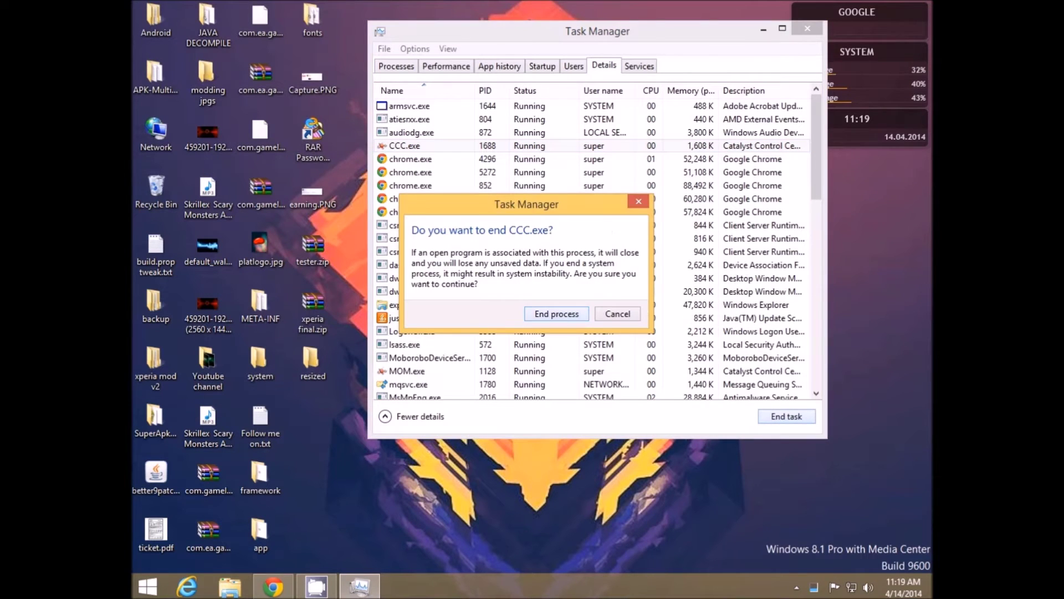
left_click(407, 358)
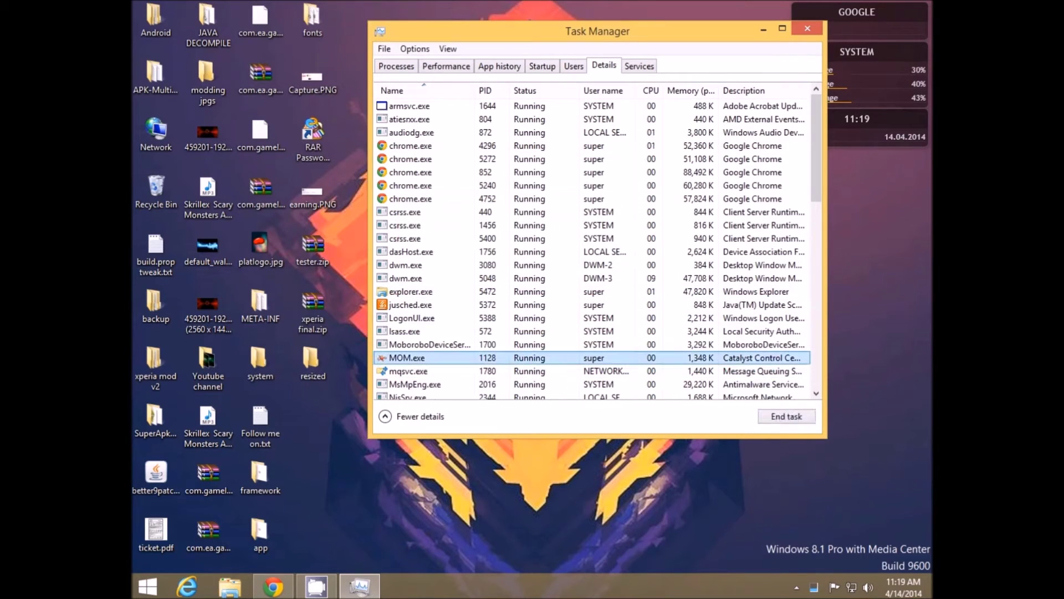
key("Delete")
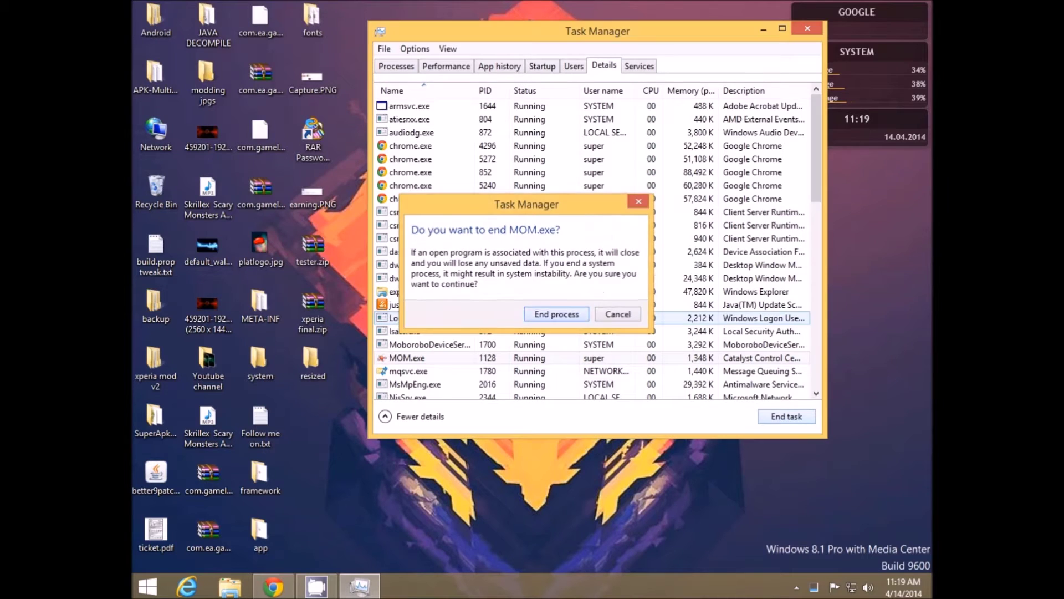
key("Return")
key("alt+F4")
Search Windows for 'catalyst' and run Catalyst Control Center as administrator.
key("super+c")
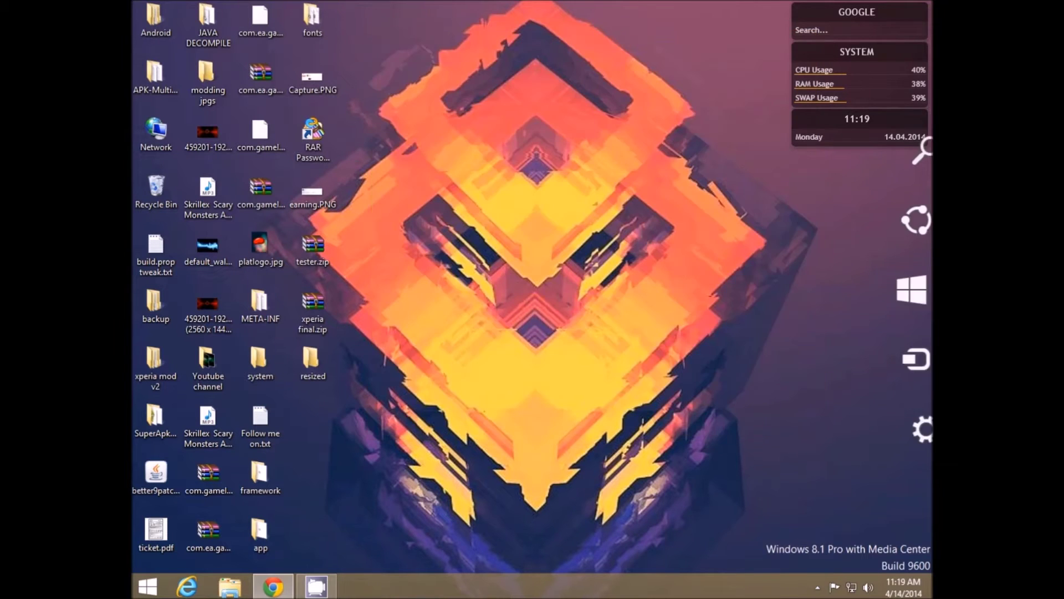
key("super+s")
type("cat")
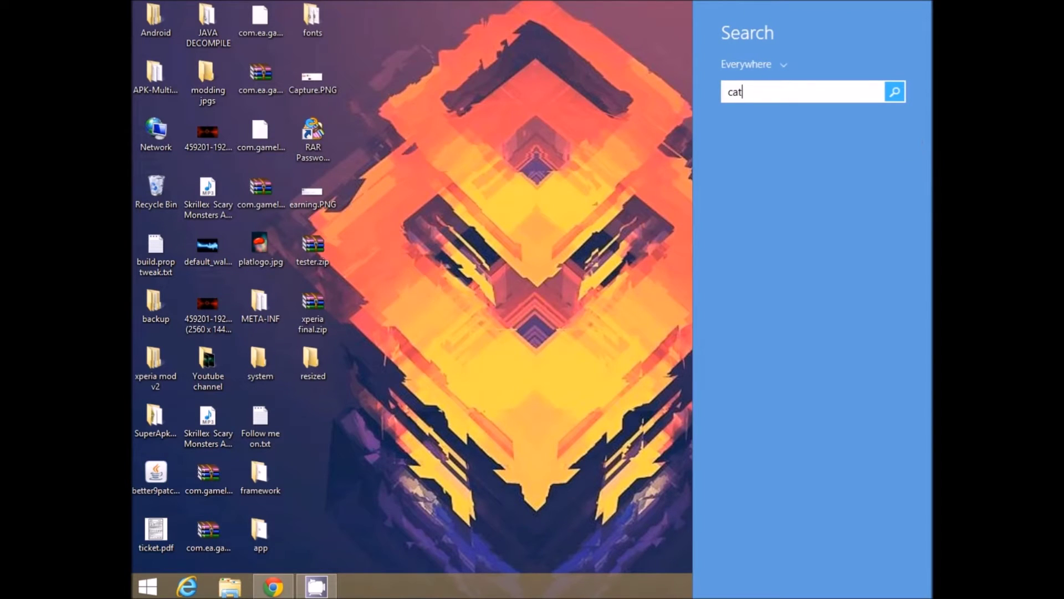
type("alyst Control Center")
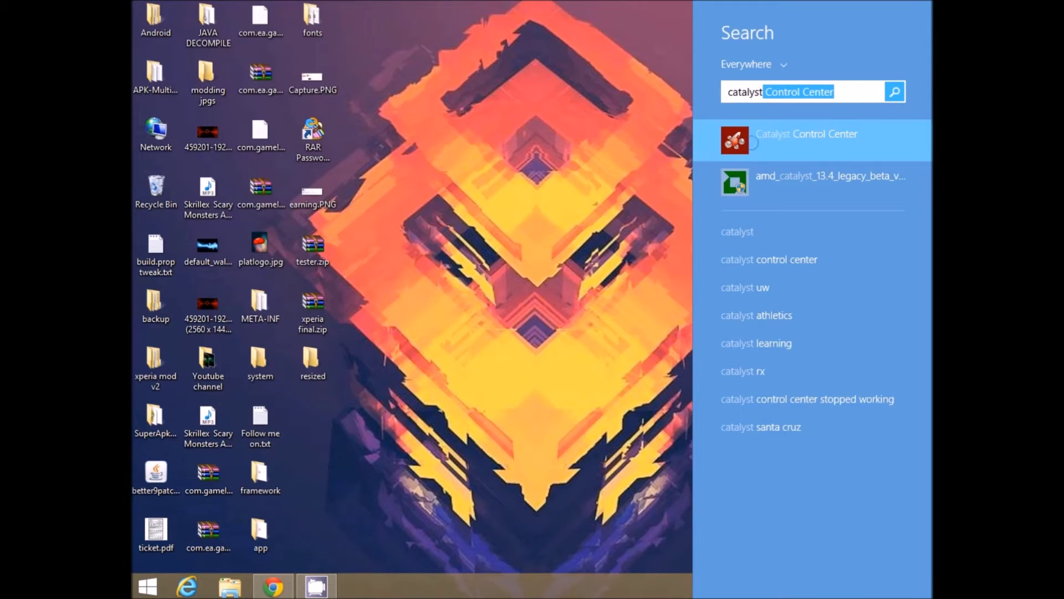
left_click(760, 143)
right_click(766, 148)
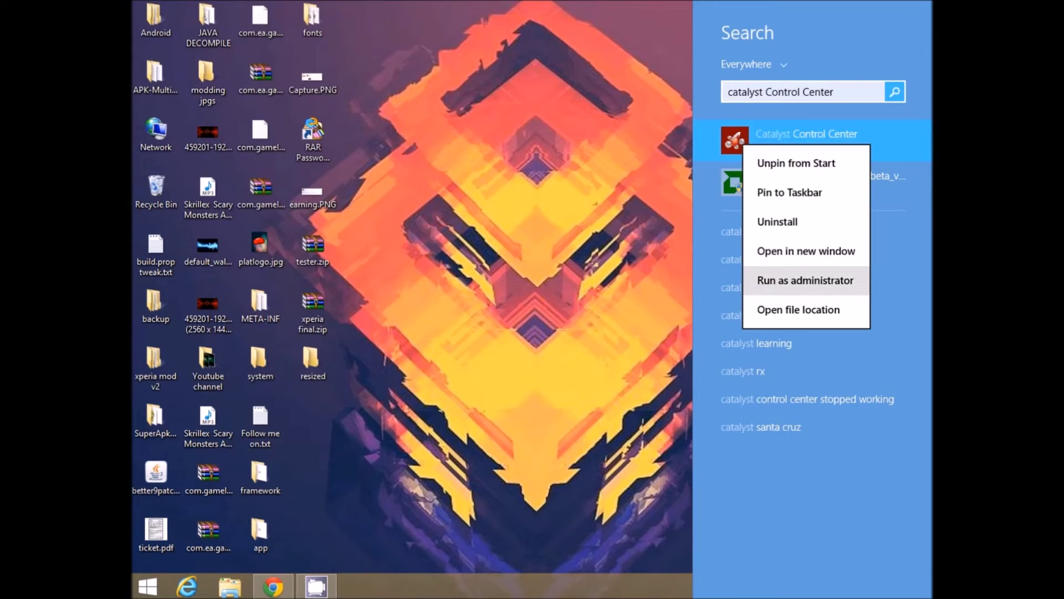
left_click(824, 281)
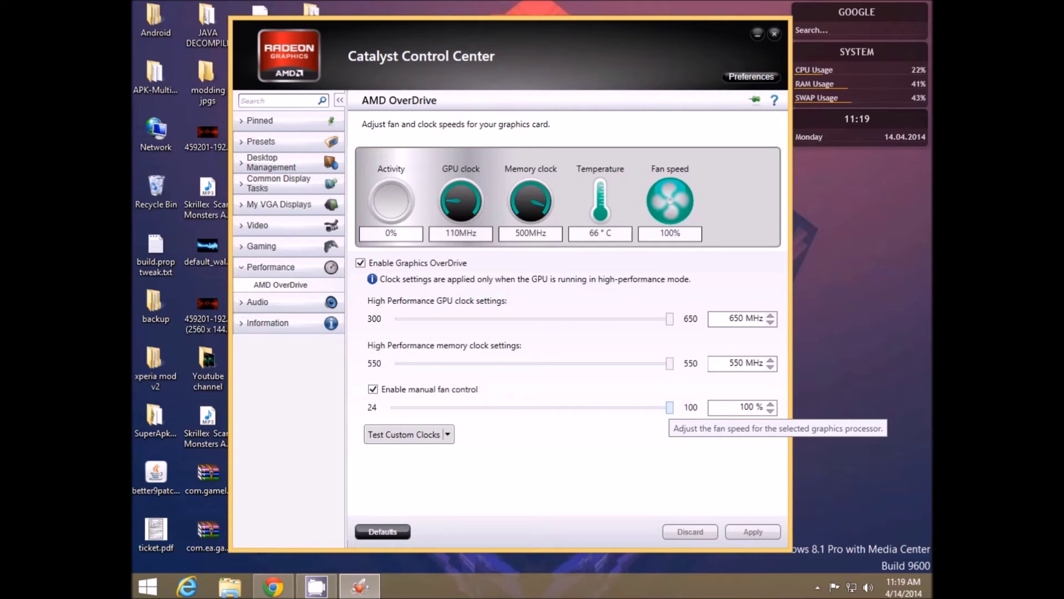
Apply a GPU clock of 615 MHz and a fan speed of 92%.
left_click_drag(670, 318, 626, 318)
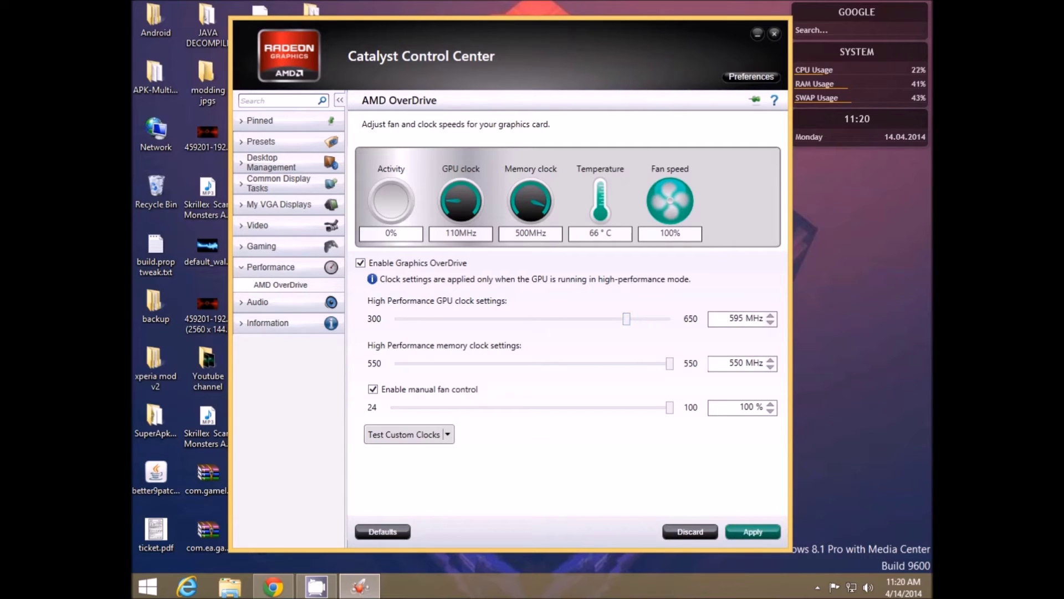
left_click_drag(670, 407, 581, 408)
mouse_move(626, 318)
left_mouse_down()
mouse_move(615, 319)
mouse_move(641, 318)
left_mouse_up()
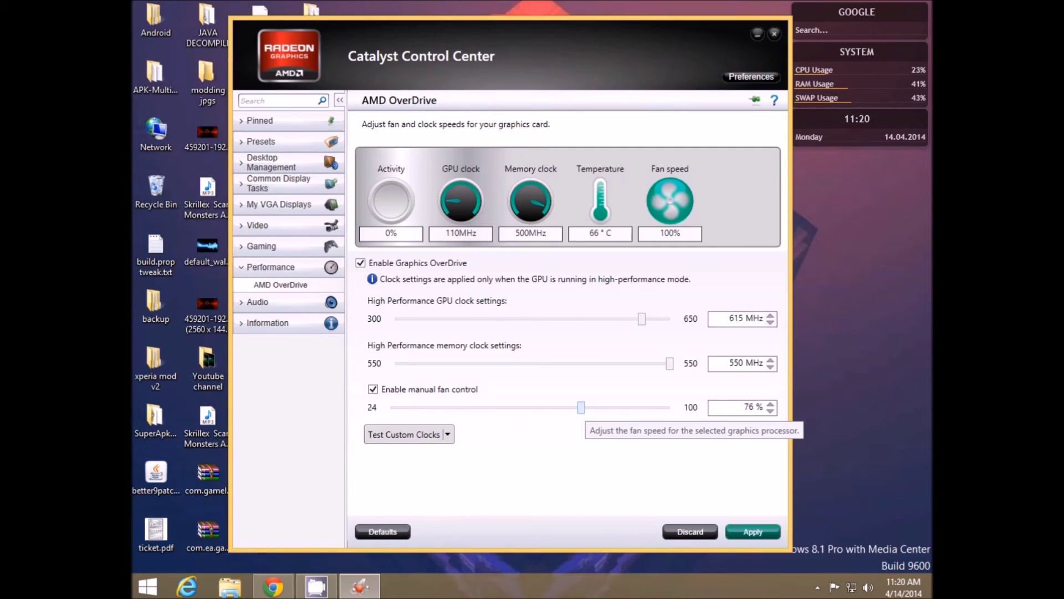
left_click_drag(581, 407, 640, 408)
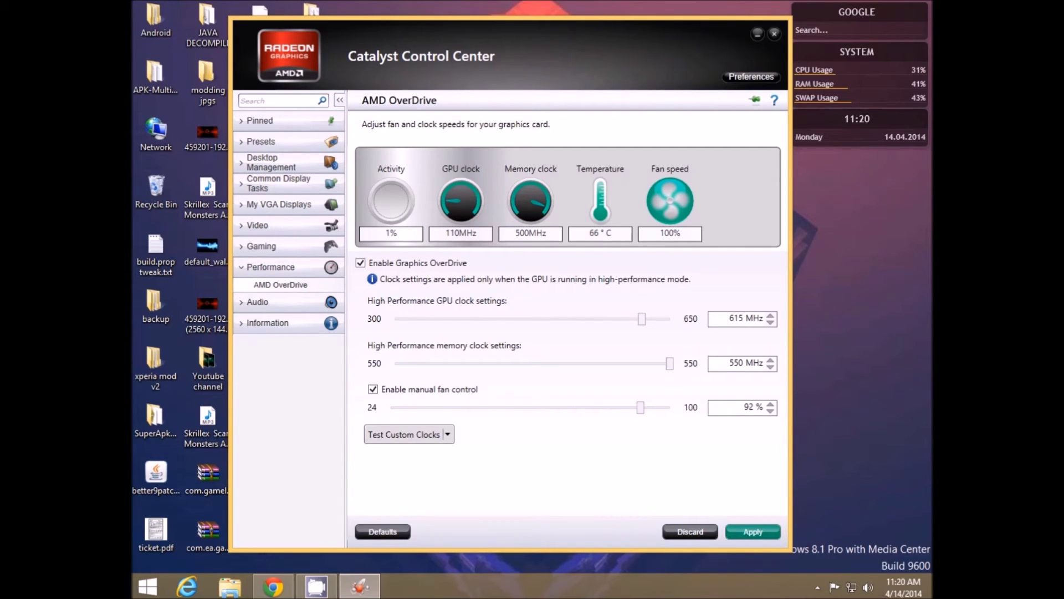
left_click(753, 531)
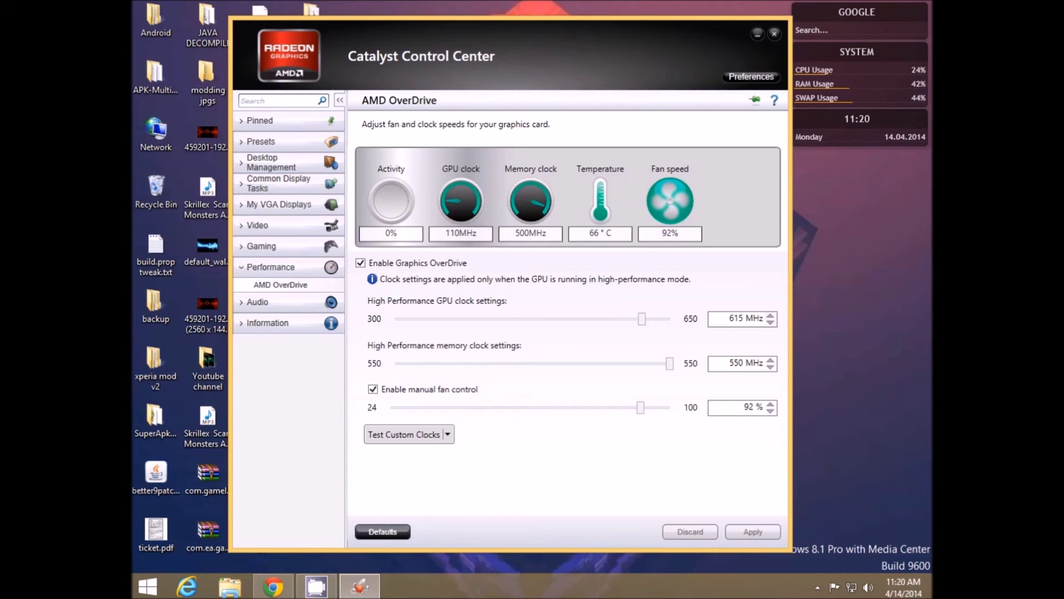
Lower the fan speed to 63% and the GPU clock to 520 MHz, then disable manual fan control.
left_click_drag(640, 407, 534, 408)
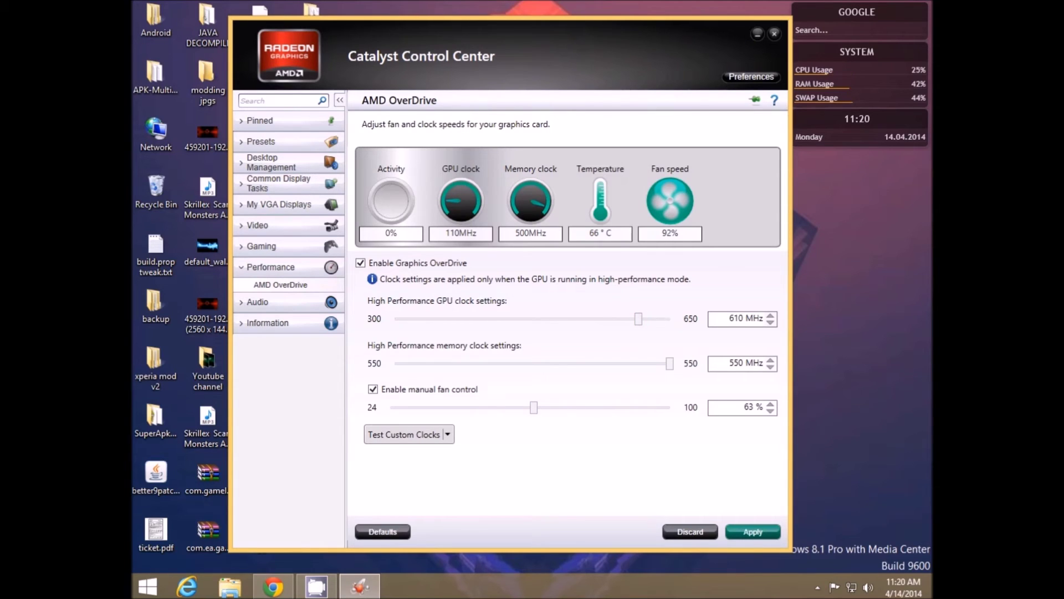
left_click_drag(642, 318, 568, 318)
left_click(383, 531)
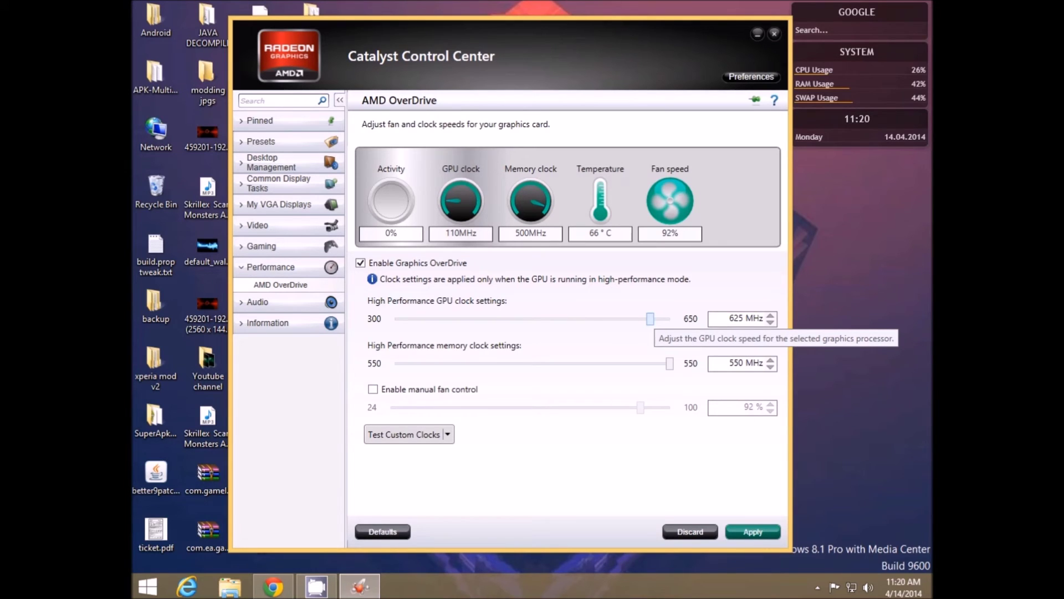
Push the GPU clock slider up to its 650 MHz maximum.
left_click_drag(650, 319, 669, 318)
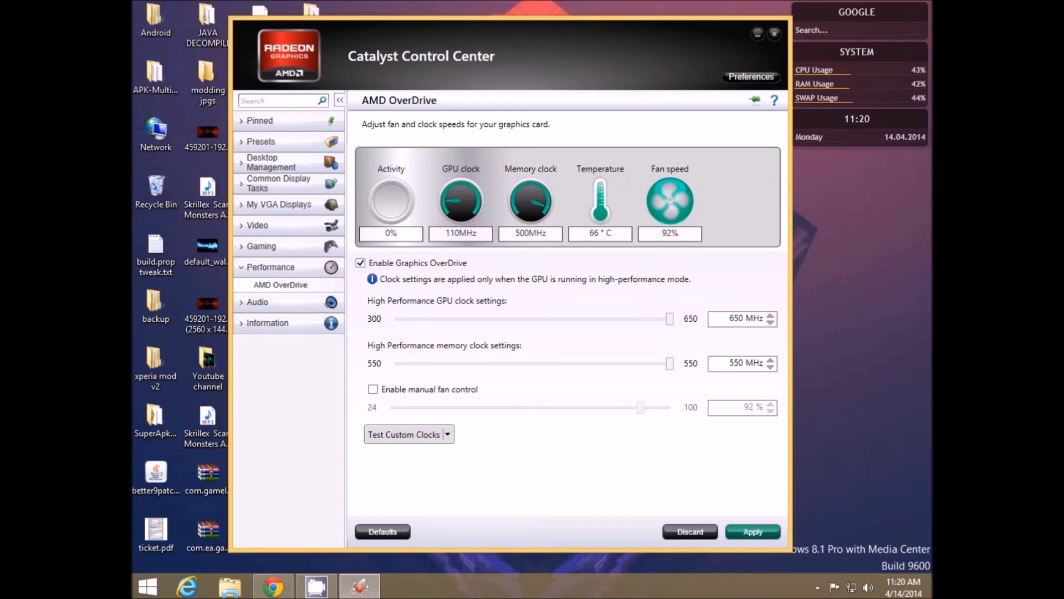